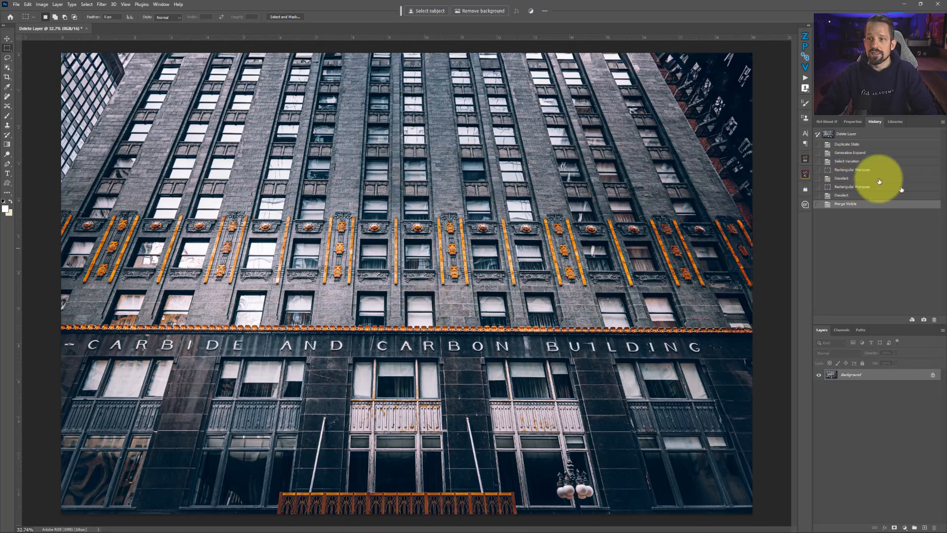
Step: Toggle the rulers off and on again and place a horizontal guide across the upper part of the building
{"action": "key", "text": "ctrl+r"}
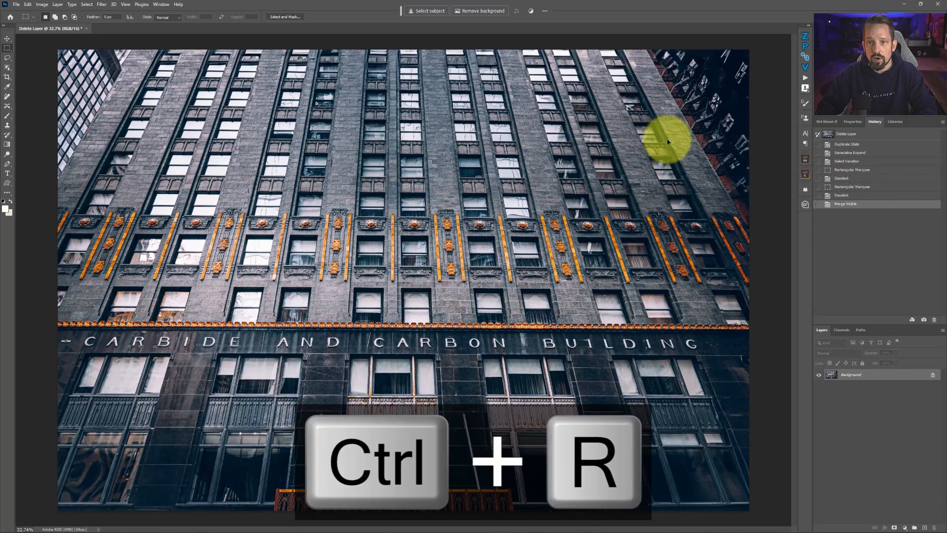
{"action": "key", "text": "ctrl+r"}
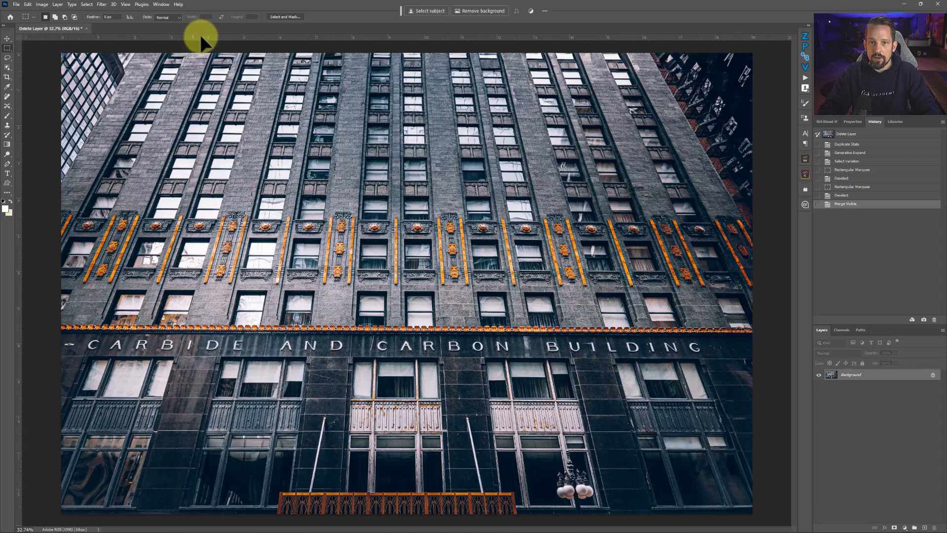
{"action": "left_click_drag", "start_coordinate": [201, 39], "coordinate": [209, 183]}
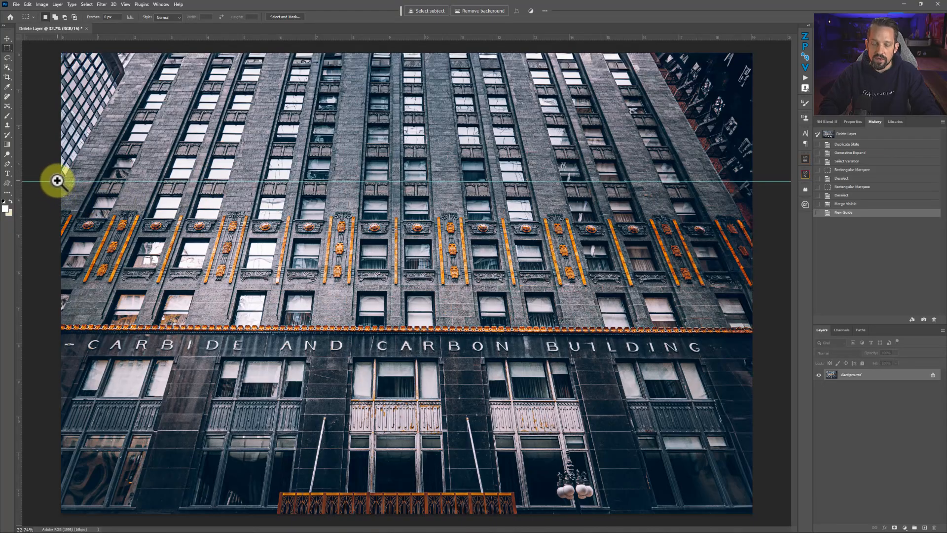
Step: Move the horizontal guide to the exact point where the building's edge meets the image's left border
{"action": "key", "text": "ctrl+space"}
{"action": "left_click_drag", "start_coordinate": [54, 178], "coordinate": [158, 198]}
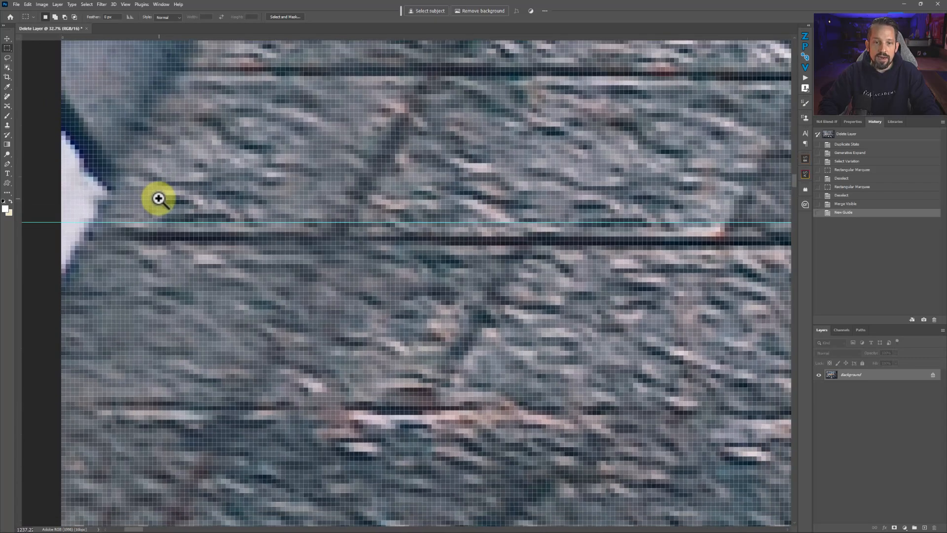
{"action": "key", "text": "v"}
{"action": "left_click_drag", "start_coordinate": [153, 223], "coordinate": [153, 269]}
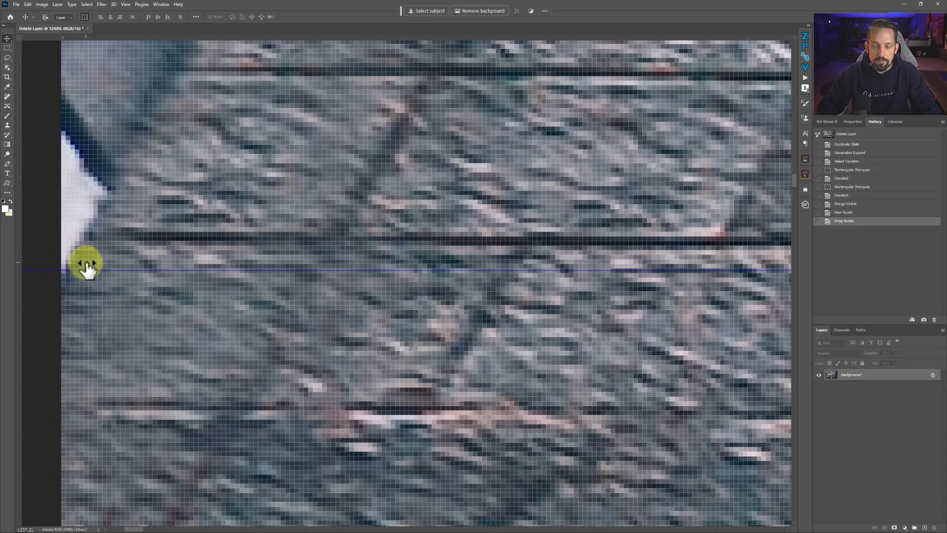
Step: Crop the image inward from its upper-right corner so the building's right edge meets the border at the guide
{"action": "key", "text": "ctrl+space"}
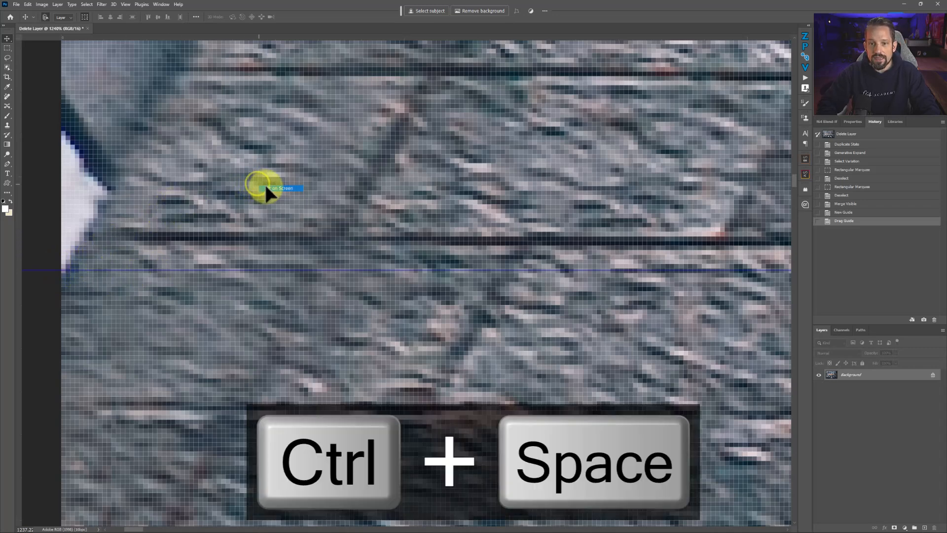
{"action": "left_click", "coordinate": [267, 188]}
{"action": "left_click_drag", "start_coordinate": [77, 155], "coordinate": [30, 118]}
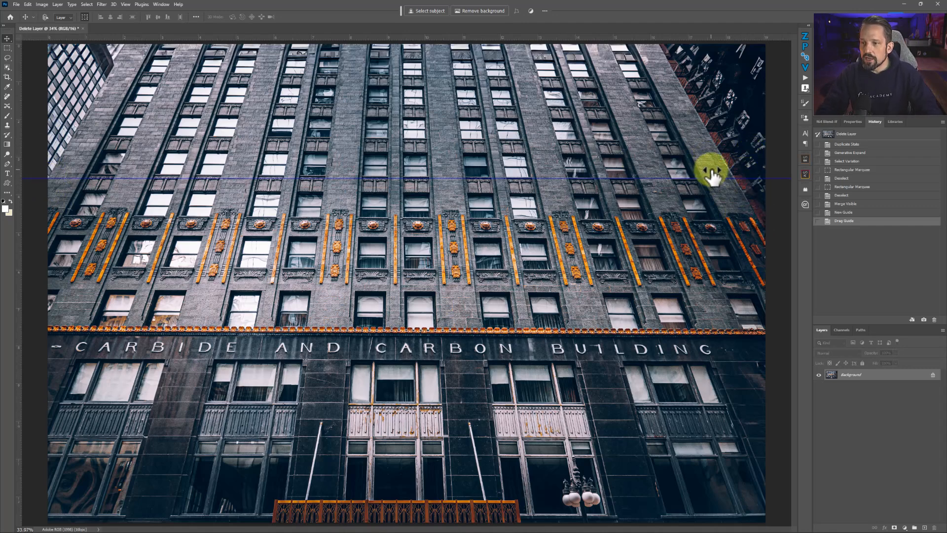
{"action": "key", "text": "c"}
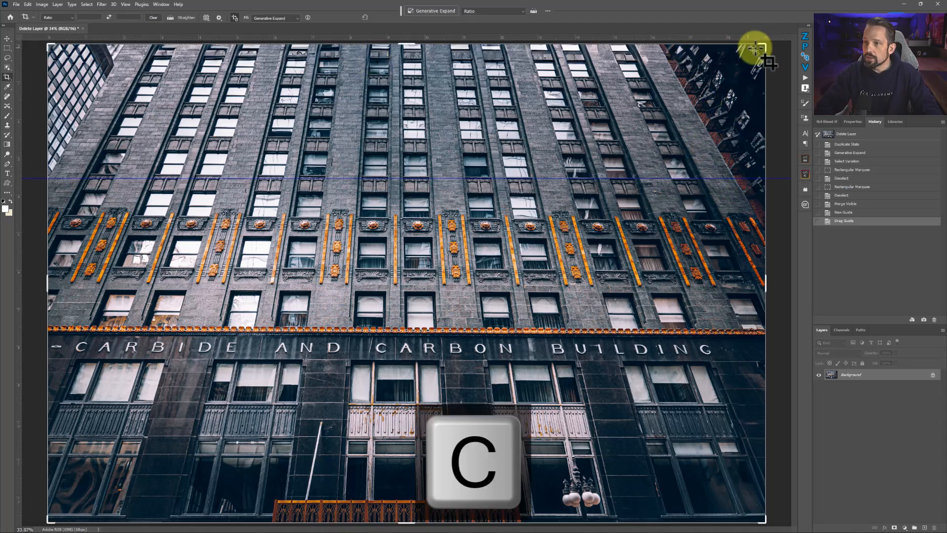
{"action": "left_click", "coordinate": [762, 44]}
{"action": "left_click_drag", "start_coordinate": [763, 44], "coordinate": [752, 60]}
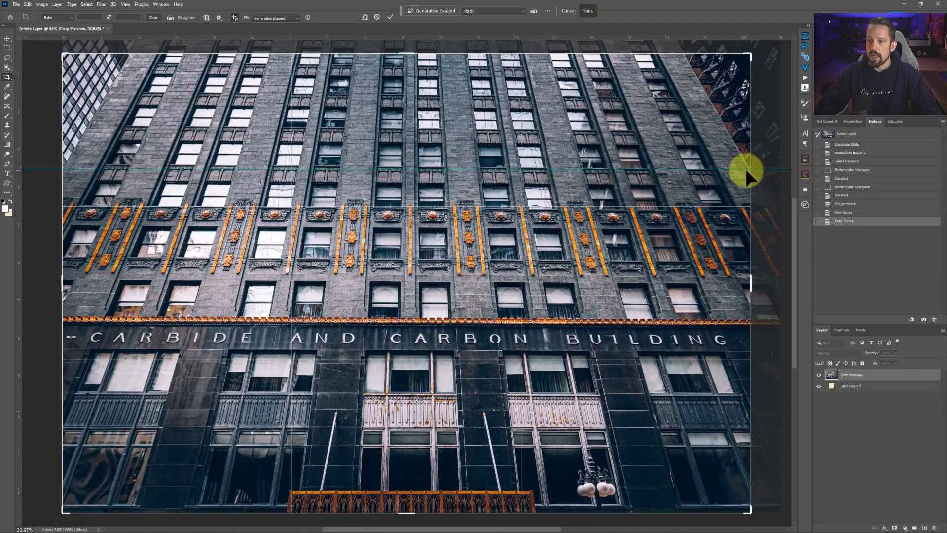
{"action": "key", "text": "Return"}
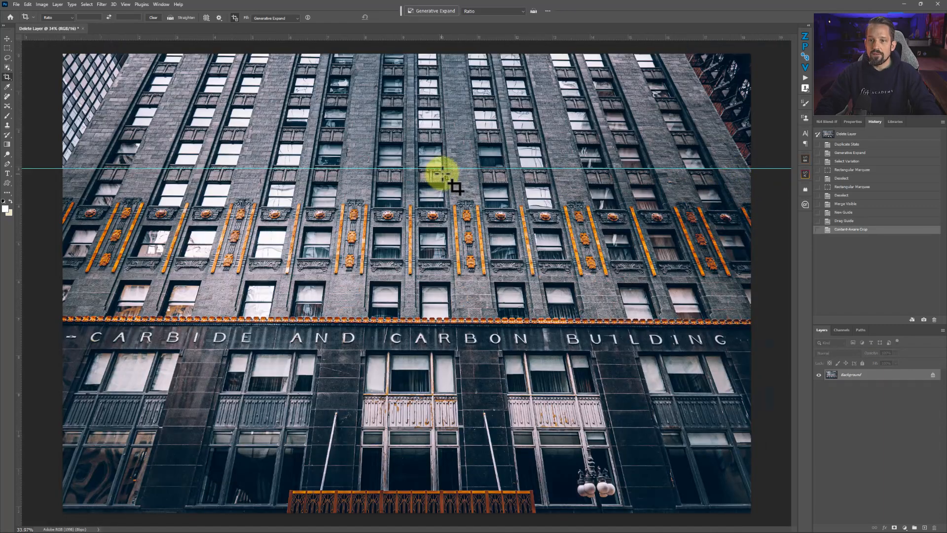
Step: Remove the horizontal guide from the image
{"action": "key", "text": "v"}
{"action": "left_click_drag", "start_coordinate": [442, 169], "coordinate": [434, 33]}
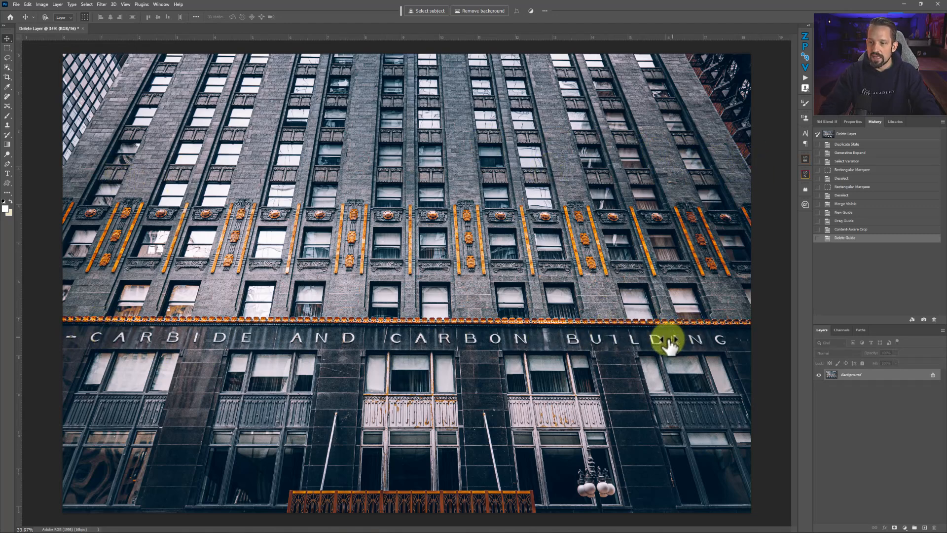
Step: Select the Ruler Tool grouped with the Eyedropper Tool
{"action": "left_click_drag", "start_coordinate": [74, 339], "coordinate": [222, 338]}
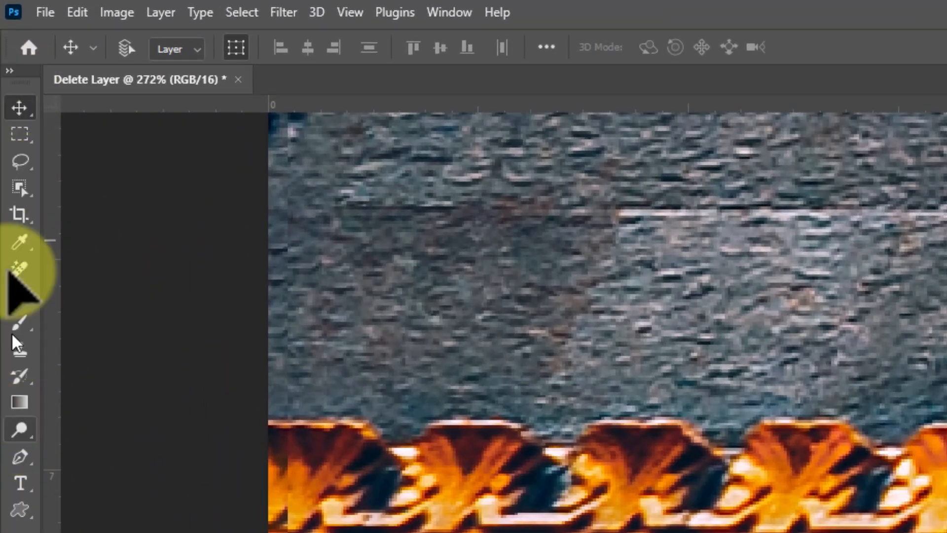
{"action": "left_click", "coordinate": [22, 243]}
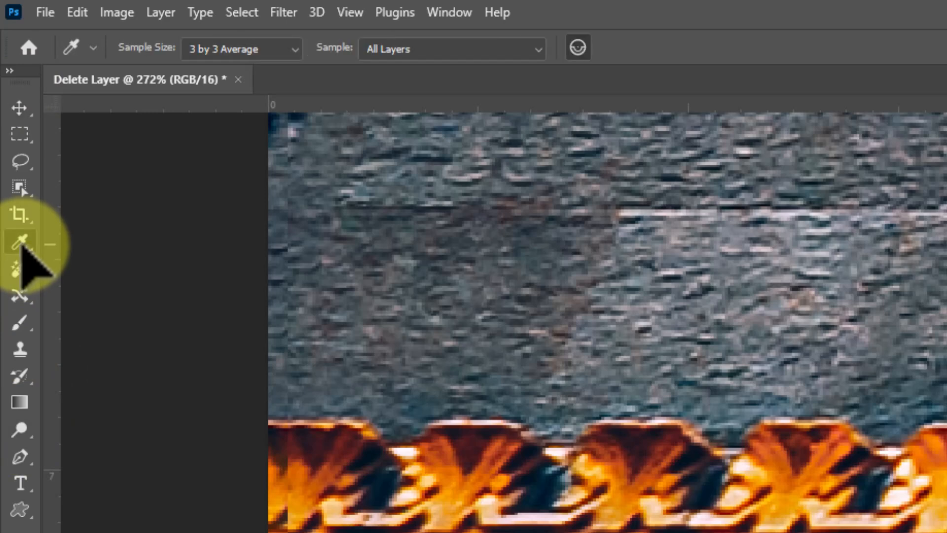
{"action": "right_click", "coordinate": [21, 245]}
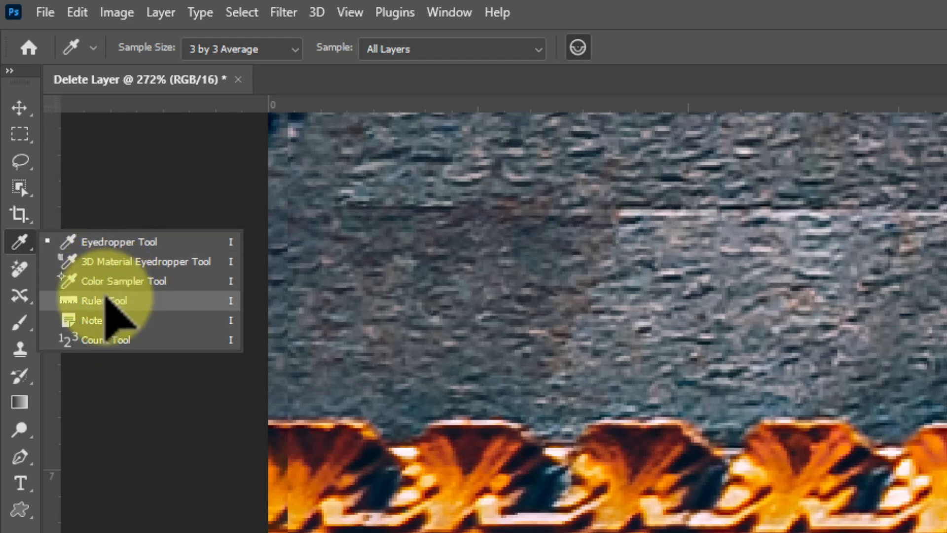
{"action": "left_click", "coordinate": [105, 299]}
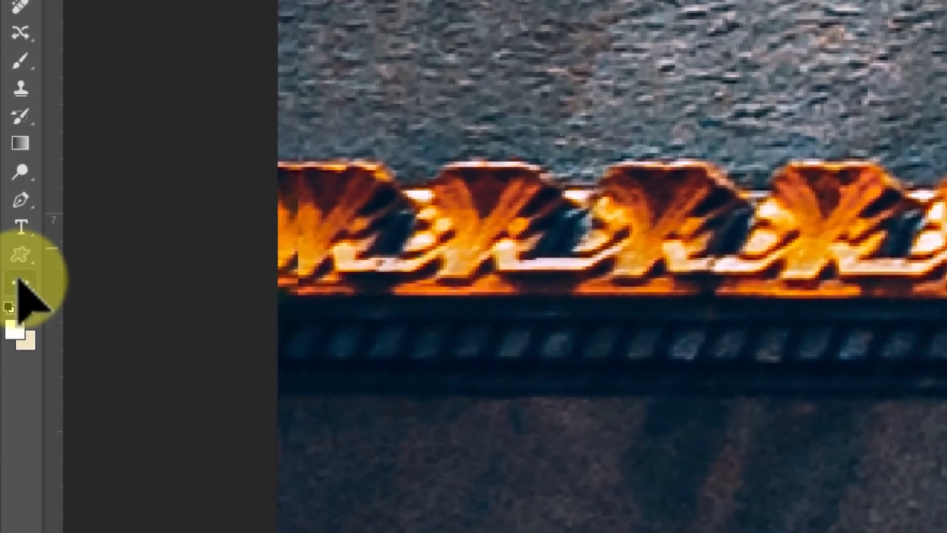
Step: Open the toolbar customization and look through the Extra Tools and the Eyedropper tool group for the Ruler Tool
{"action": "left_click", "coordinate": [15, 323]}
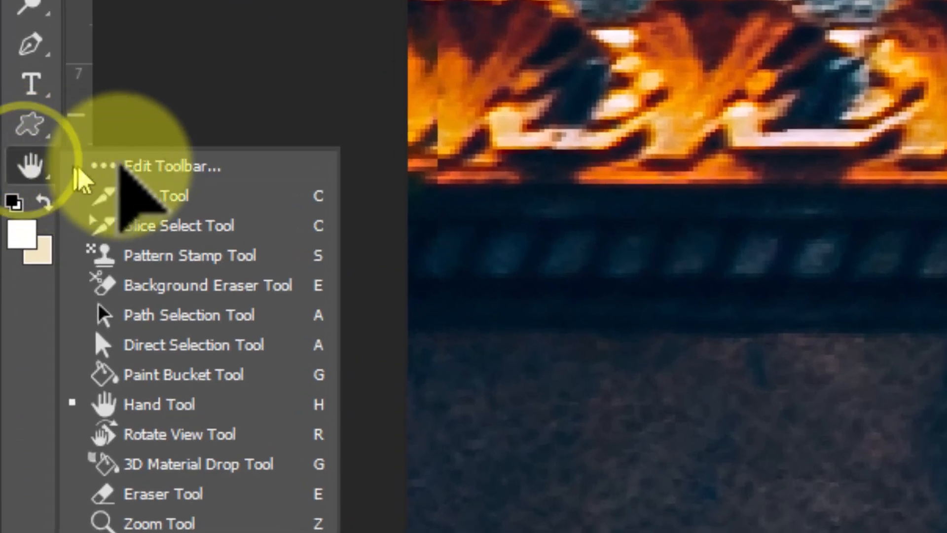
{"action": "left_click", "coordinate": [127, 166]}
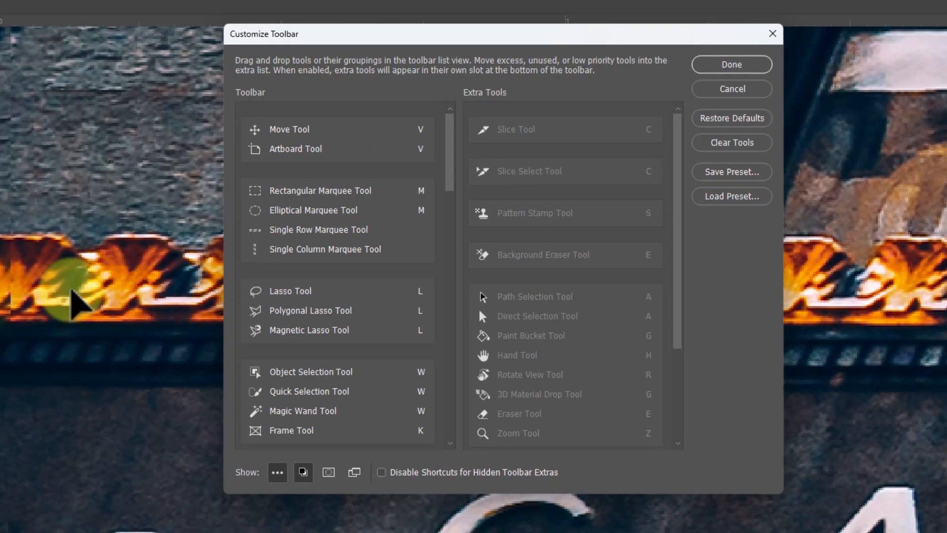
{"action": "left_click_drag", "start_coordinate": [678, 150], "coordinate": [615, 304]}
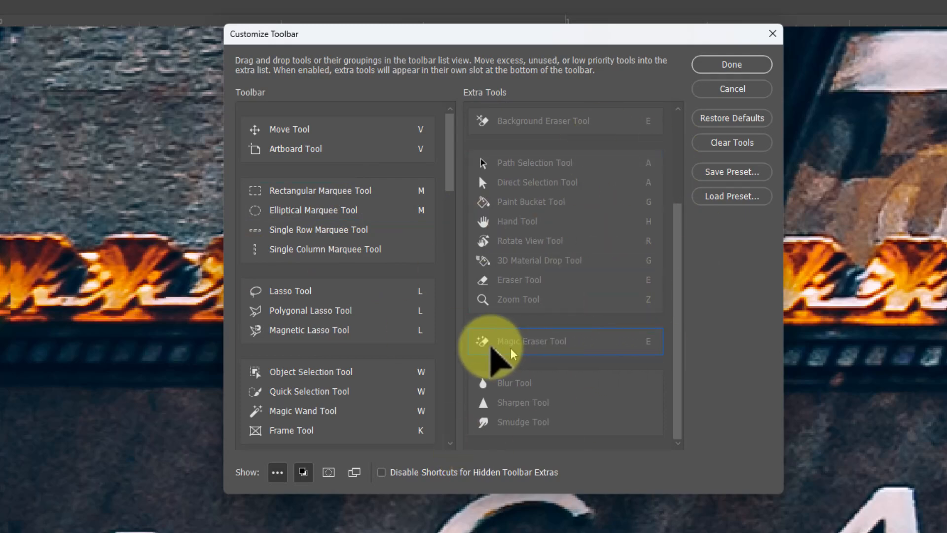
{"action": "scroll", "coordinate": [355, 320], "scroll_direction": "down", "scroll_amount": 2}
{"action": "scroll", "coordinate": [353, 311], "scroll_direction": "down", "scroll_amount": 5}
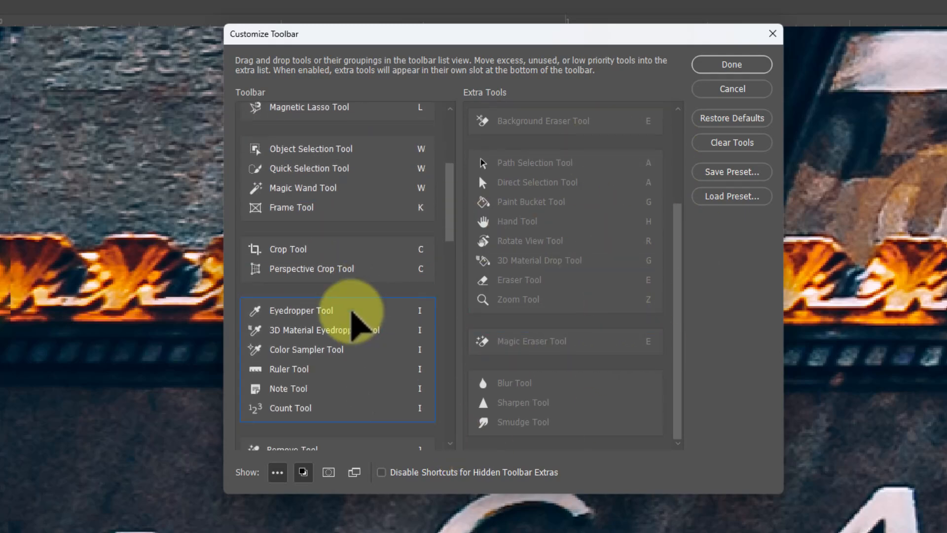
Step: Move the Ruler Tool to the Extra Tools, return it to the start of the Eyedropper group, and save the toolbar layout
{"action": "mouse_move", "coordinate": [284, 370]}
{"action": "left_mouse_down"}
{"action": "mouse_move", "coordinate": [508, 338]}
{"action": "mouse_move", "coordinate": [575, 314]}
{"action": "mouse_move", "coordinate": [513, 323]}
{"action": "left_mouse_up"}
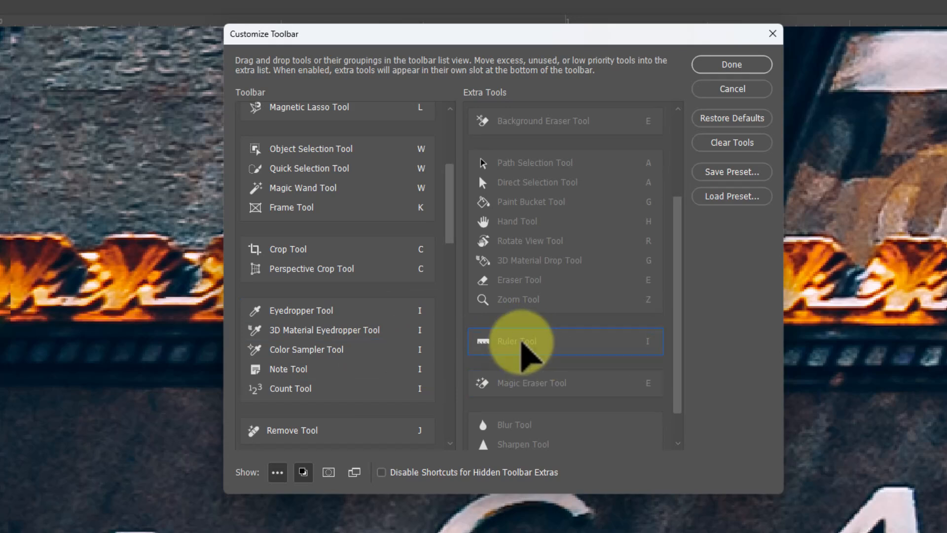
{"action": "left_click_drag", "start_coordinate": [531, 344], "coordinate": [315, 316]}
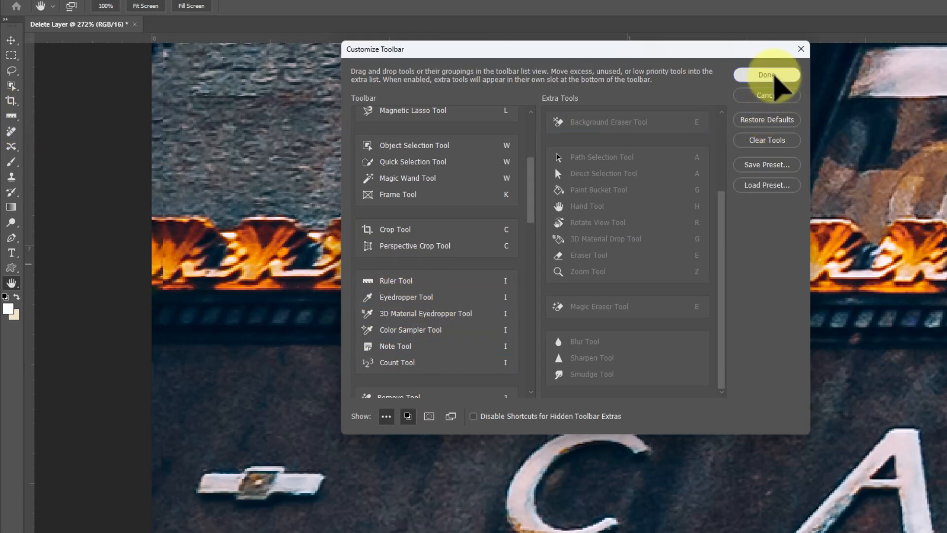
{"action": "left_click", "coordinate": [771, 76]}
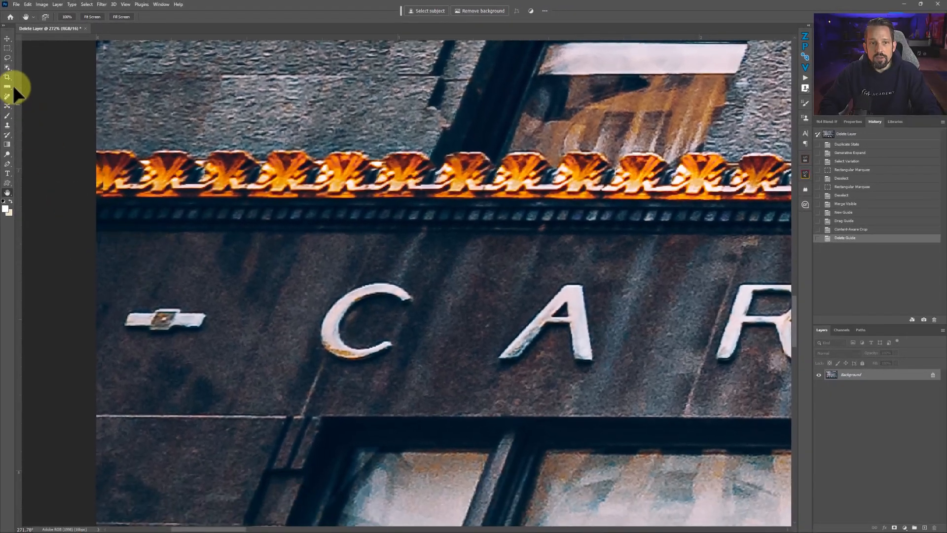
Step: Activate the Ruler Tool and place a vertical guide against the outer left edge of the C in CARBIDE
{"action": "left_click", "coordinate": [7, 87]}
{"action": "scroll", "coordinate": [113, 342], "scroll_direction": "up", "scroll_amount": 3}
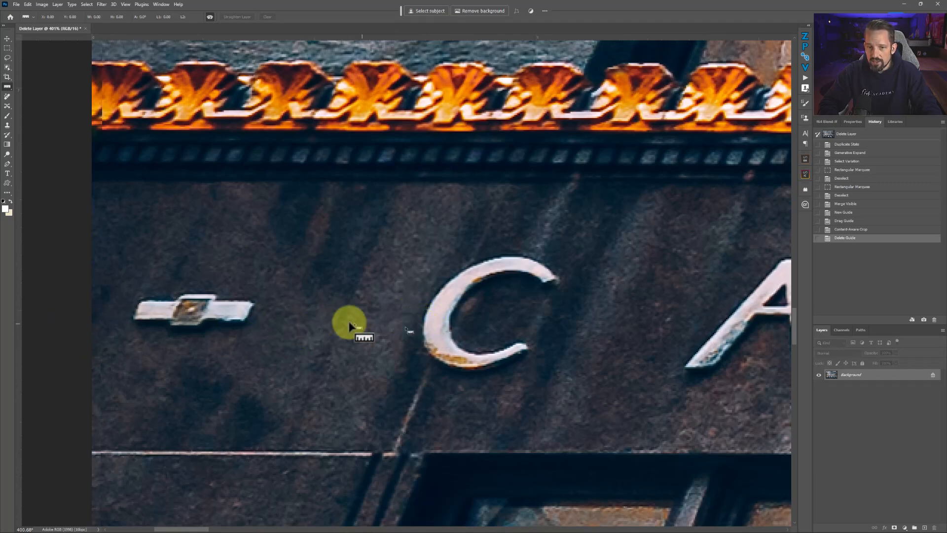
{"action": "left_click_drag", "start_coordinate": [19, 274], "coordinate": [423, 300]}
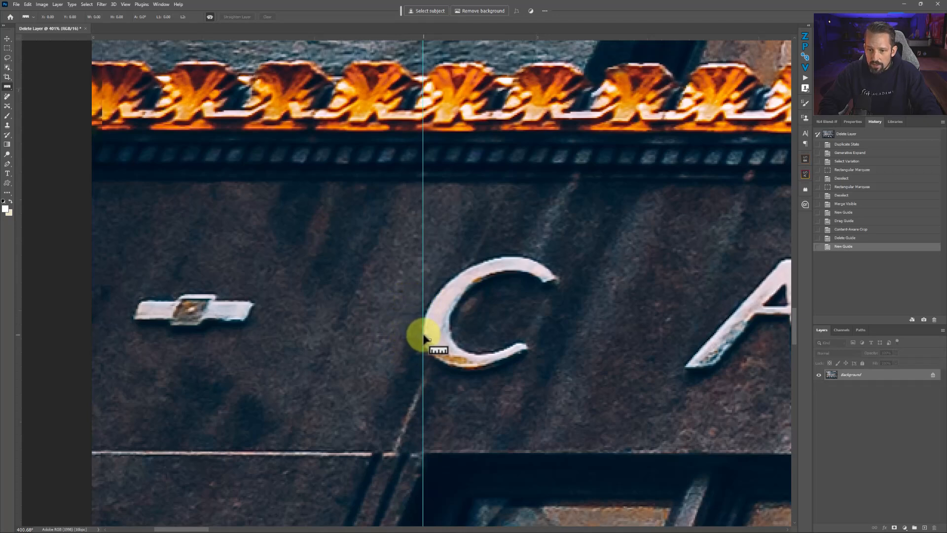
Step: Measure the horizontal distance from the image's left border to the guide at the C with the Ruler Tool
{"action": "left_click", "coordinate": [94, 330]}
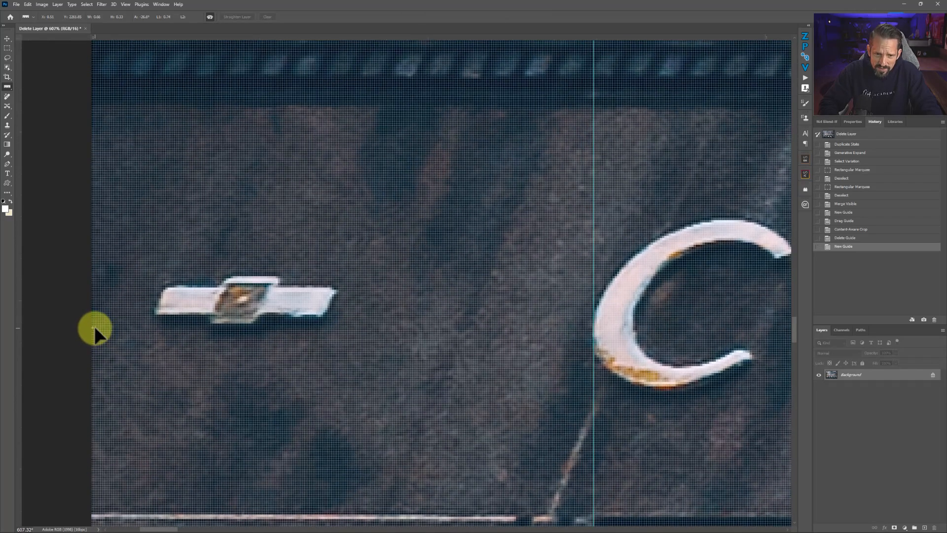
{"action": "left_click_drag", "start_coordinate": [266, 334], "coordinate": [494, 342]}
{"action": "left_click_drag", "start_coordinate": [584, 350], "coordinate": [592, 352]}
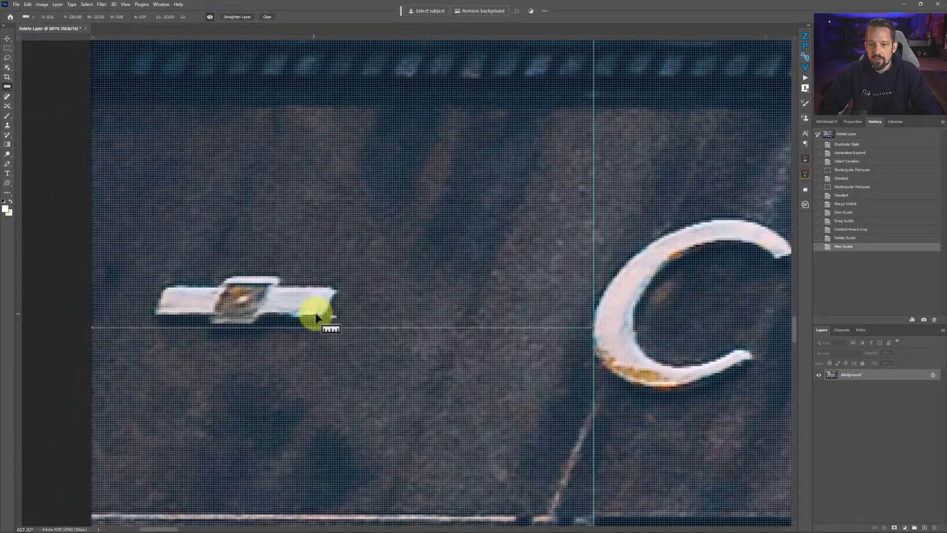
Step: Place a second vertical guide against the outer right edge of the G in BUILDING
{"action": "key", "text": "space"}
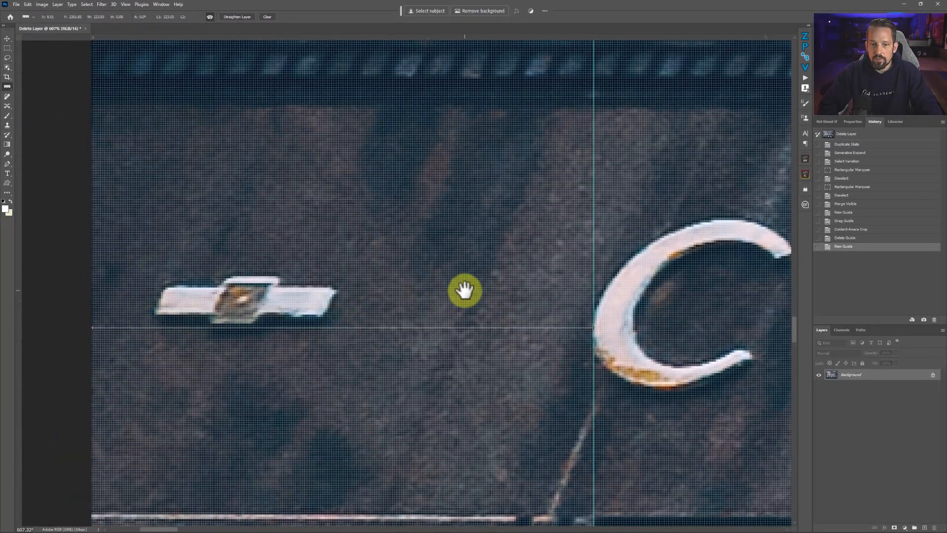
{"action": "right_click", "coordinate": [474, 291]}
{"action": "left_click", "coordinate": [490, 296]}
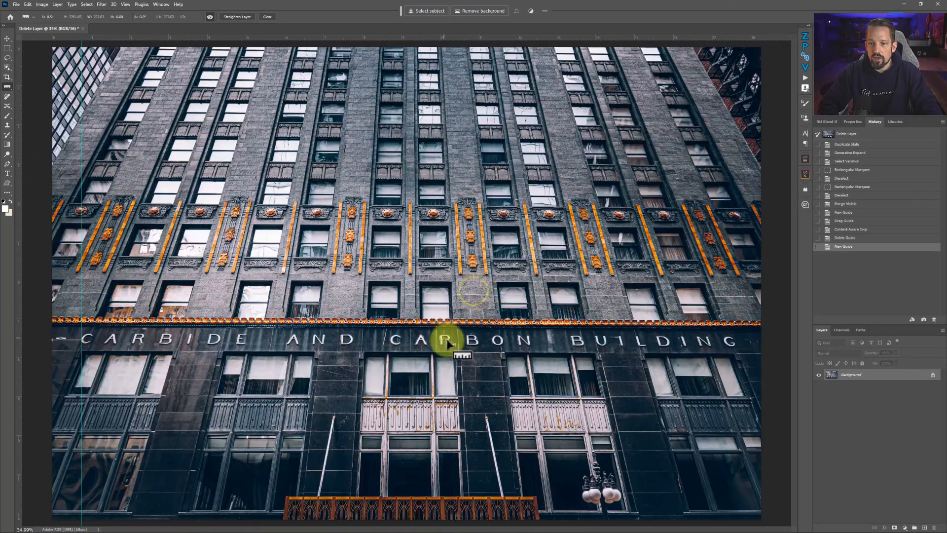
{"action": "left_click", "coordinate": [756, 349]}
{"action": "scroll", "coordinate": [802, 362], "scroll_direction": "up", "scroll_amount": 5}
{"action": "left_click_drag", "start_coordinate": [575, 310], "coordinate": [370, 338]}
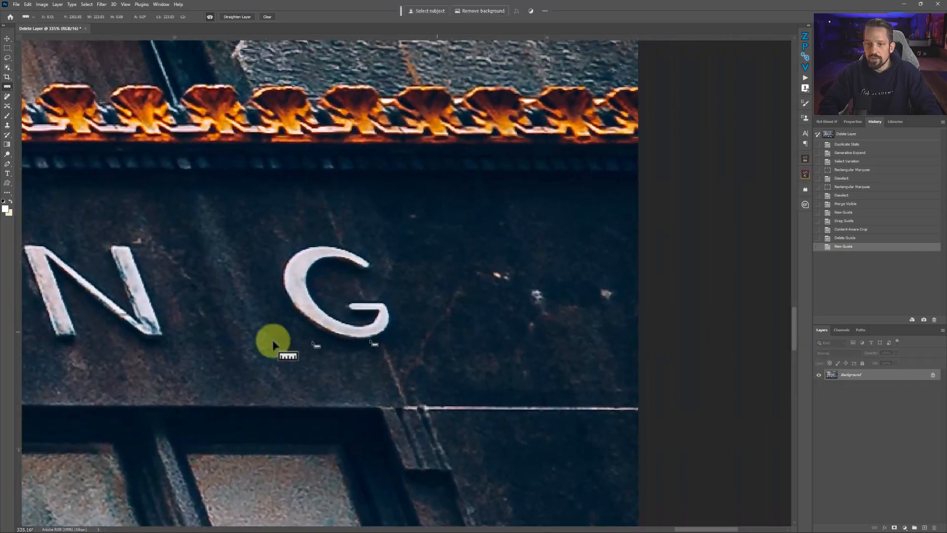
{"action": "left_click_drag", "start_coordinate": [18, 285], "coordinate": [389, 290]}
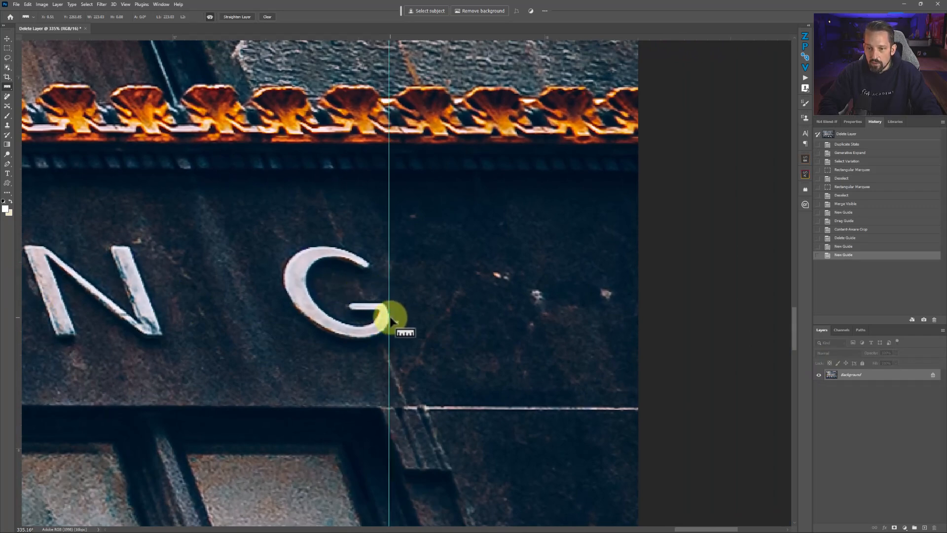
Step: Measure horizontally with the Ruler Tool from the guide at the G past the image's right border
{"action": "left_click_drag", "start_coordinate": [389, 319], "coordinate": [416, 318]}
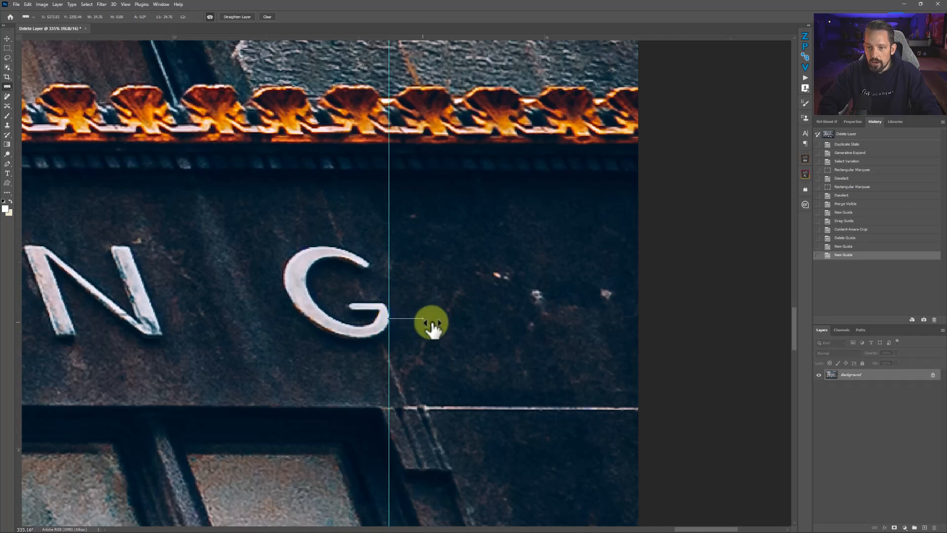
{"action": "left_click_drag", "start_coordinate": [530, 319], "coordinate": [631, 319]}
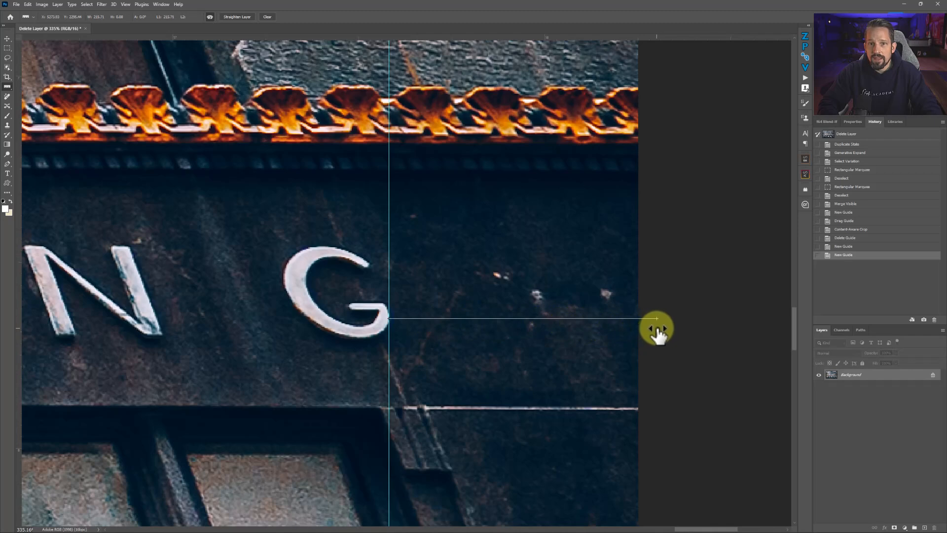
{"action": "mouse_move", "coordinate": [664, 318]}
{"action": "left_mouse_down"}
{"action": "mouse_move", "coordinate": [639, 319]}
{"action": "mouse_move", "coordinate": [666, 319]}
{"action": "left_mouse_up"}
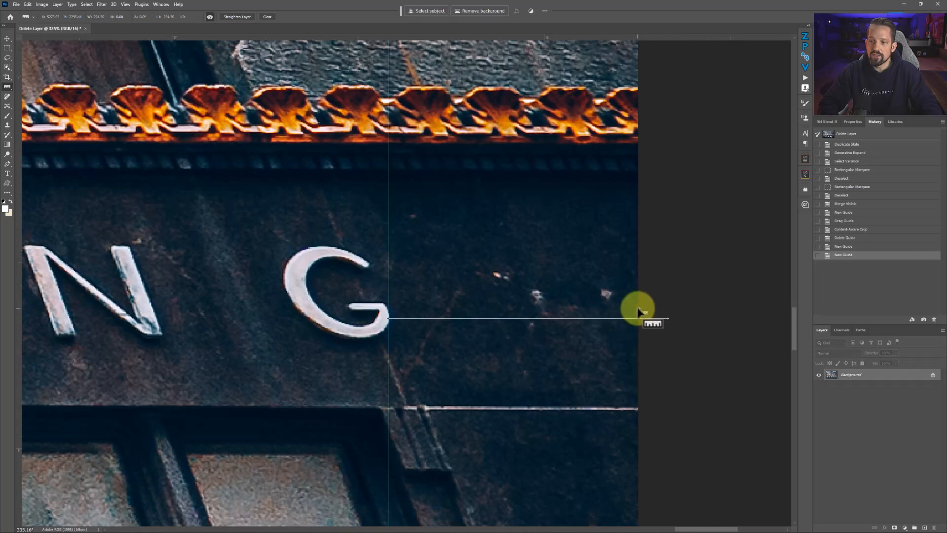
Step: Fit the image in view and revert the document history to the Content-Aware Crop state
{"action": "key", "text": "ctrl+0"}
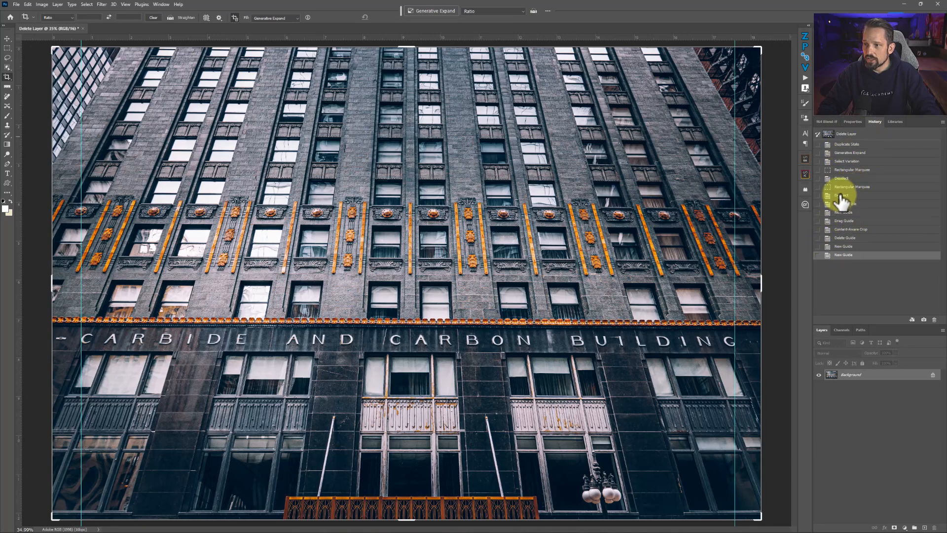
{"action": "left_click", "coordinate": [845, 228]}
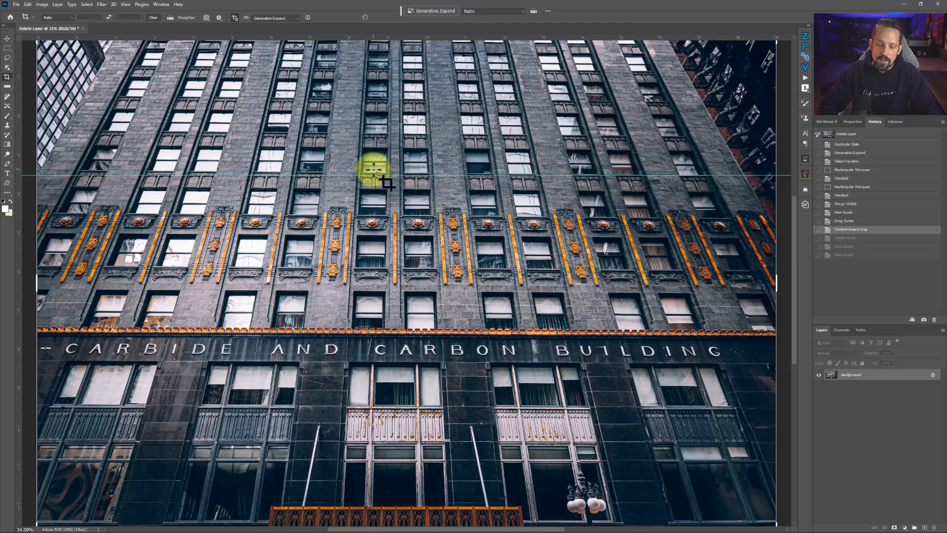
Step: Hide the existing guides and place a vertical guide against the outer left edge of the first C in CARBIDE
{"action": "key", "text": "ctrl+h"}
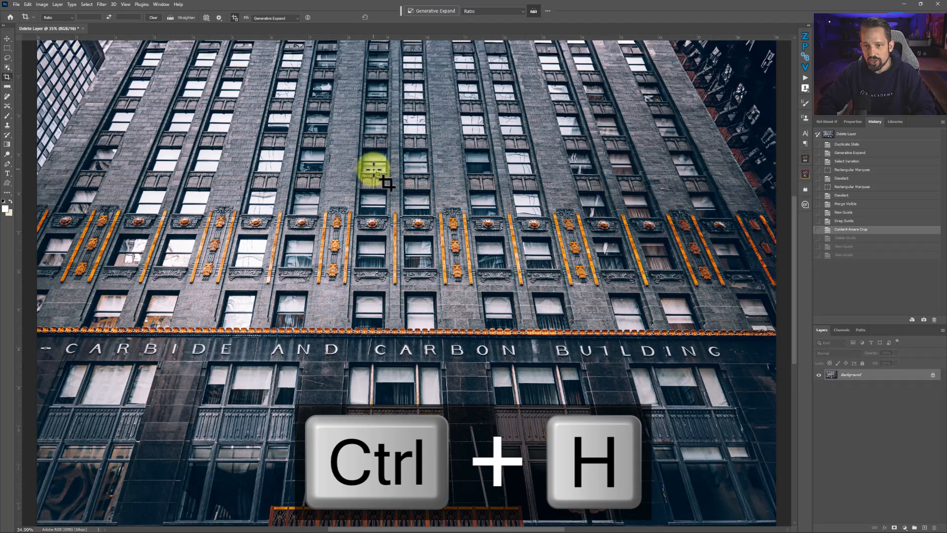
{"action": "key", "text": "ctrl+0"}
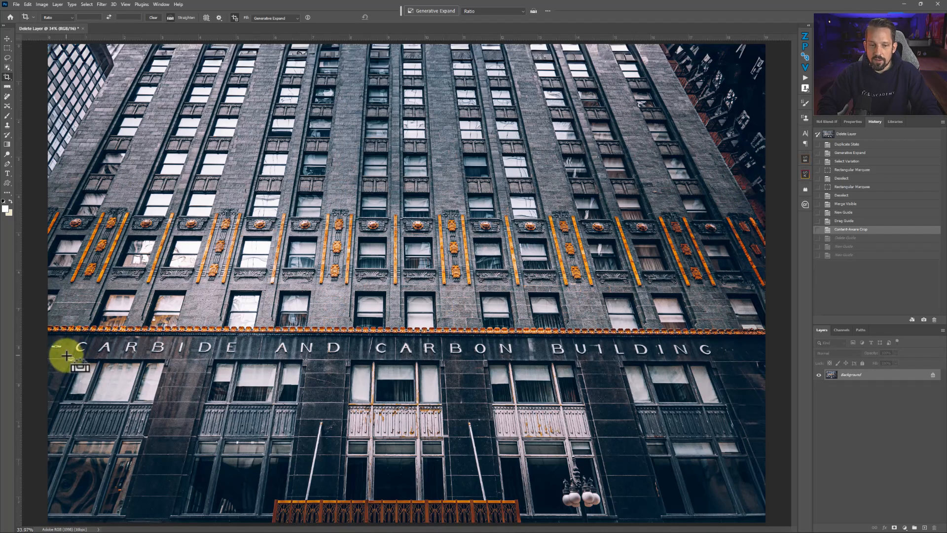
{"action": "key", "text": "ctrl+space"}
{"action": "left_click_drag", "start_coordinate": [60, 348], "coordinate": [258, 332]}
{"action": "left_click_drag", "start_coordinate": [19, 333], "coordinate": [361, 335]}
Step: Measure horizontally with the Ruler Tool from the image's left border to the guide at the C, checking the line's ends at pixel level
{"action": "left_click", "coordinate": [7, 86]}
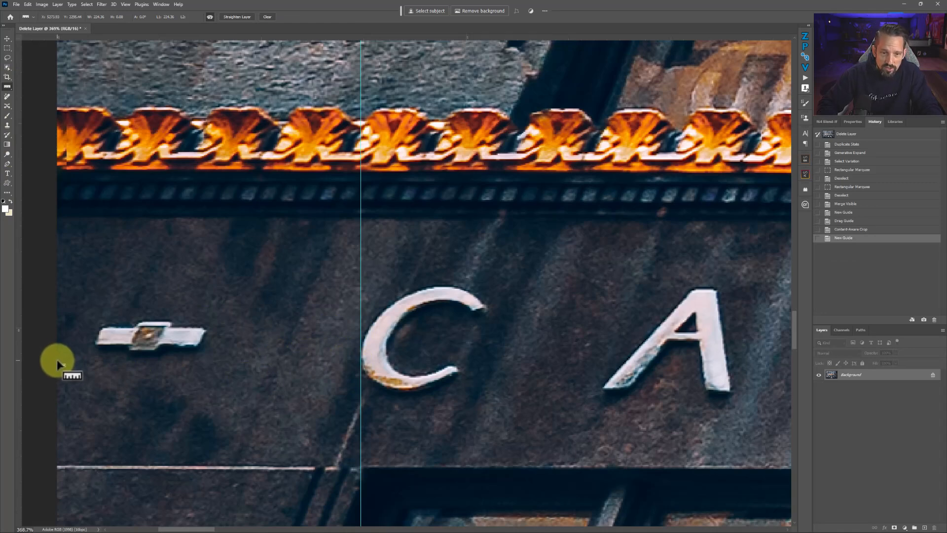
{"action": "left_click_drag", "start_coordinate": [57, 361], "coordinate": [355, 352]}
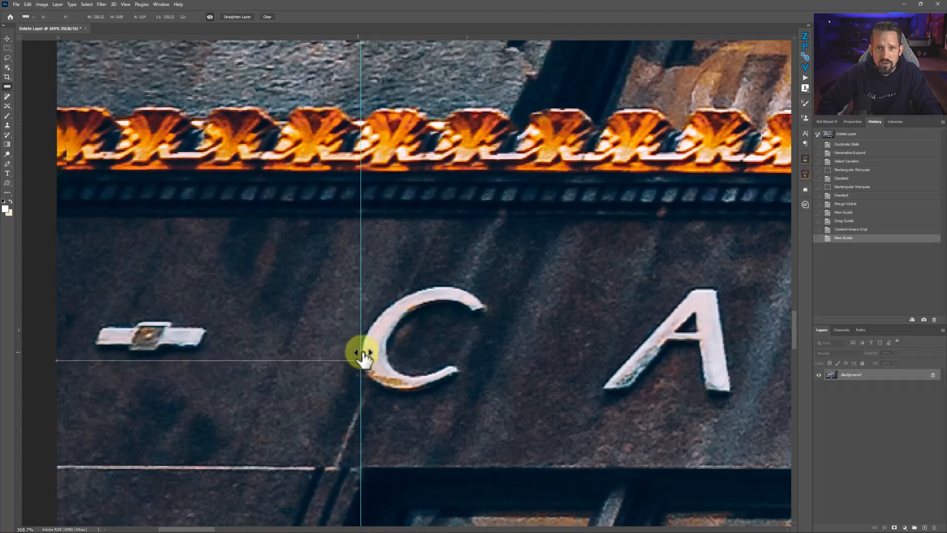
{"action": "left_click_drag", "start_coordinate": [63, 384], "coordinate": [106, 376]}
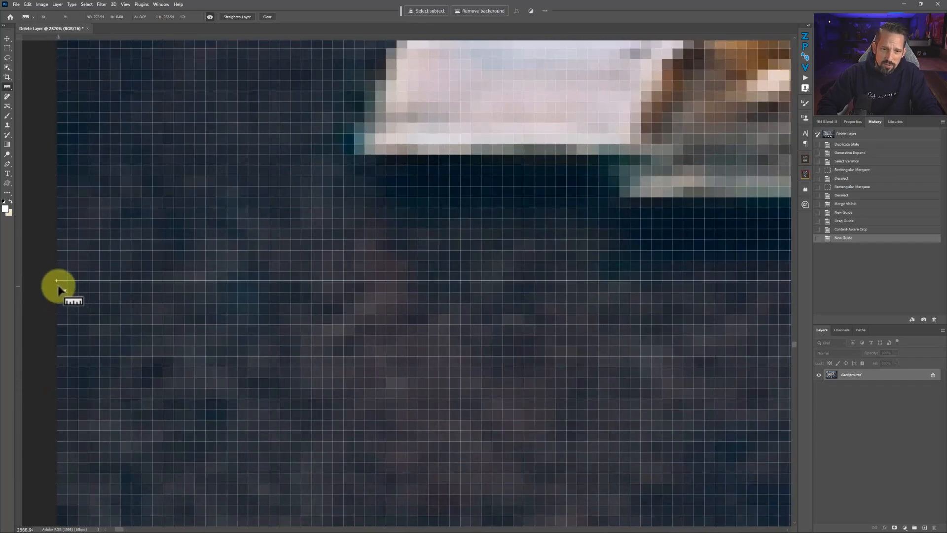
{"action": "left_click_drag", "start_coordinate": [179, 310], "coordinate": [47, 323]}
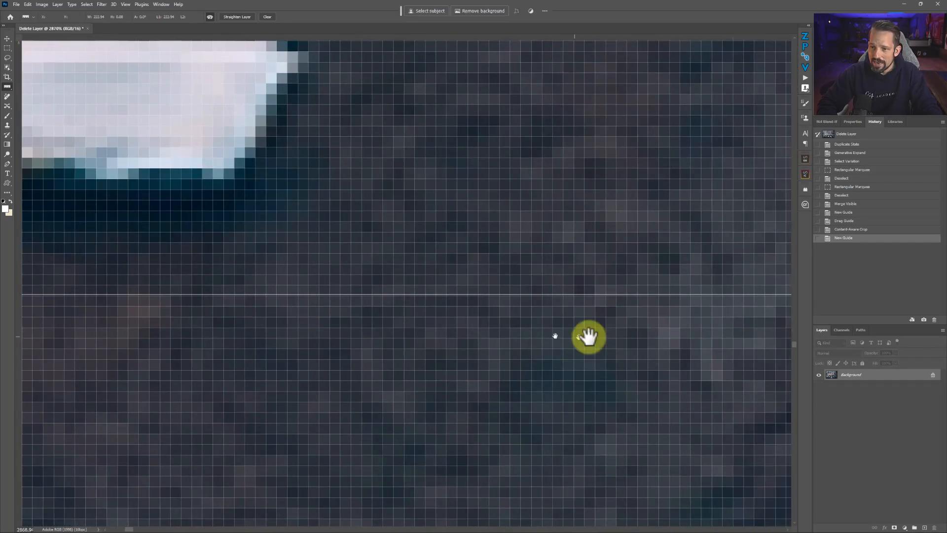
{"action": "left_click_drag", "start_coordinate": [585, 333], "coordinate": [308, 306]}
Step: Place a vertical guide against the outer right edge of the G in BUILDING
{"action": "right_click", "coordinate": [520, 310]}
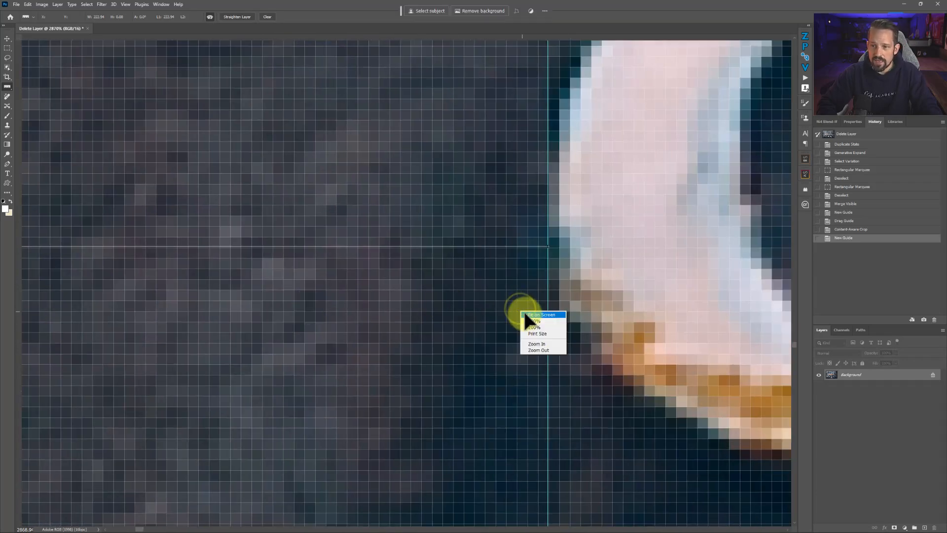
{"action": "left_click", "coordinate": [526, 315]}
{"action": "left_click", "coordinate": [779, 353]}
{"action": "left_click", "coordinate": [780, 353]}
{"action": "left_click_drag", "start_coordinate": [789, 353], "coordinate": [402, 294]}
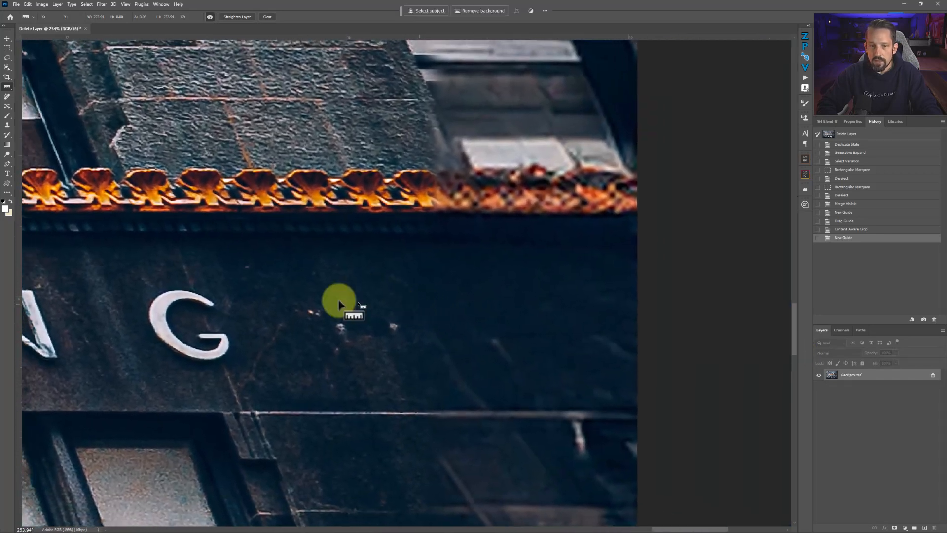
{"action": "left_click_drag", "start_coordinate": [18, 276], "coordinate": [228, 300]}
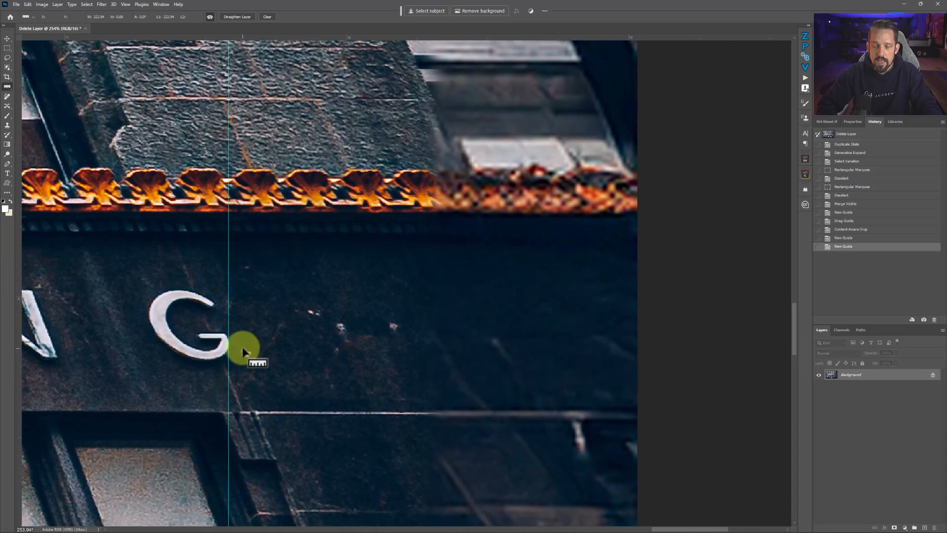
Step: Lay a horizontal Ruler Tool line outward from the guide at the G, matching the measured width of the left margin
{"action": "left_click", "coordinate": [239, 339], "text": "ctrl"}
{"action": "left_click_drag", "start_coordinate": [256, 349], "coordinate": [229, 348]}
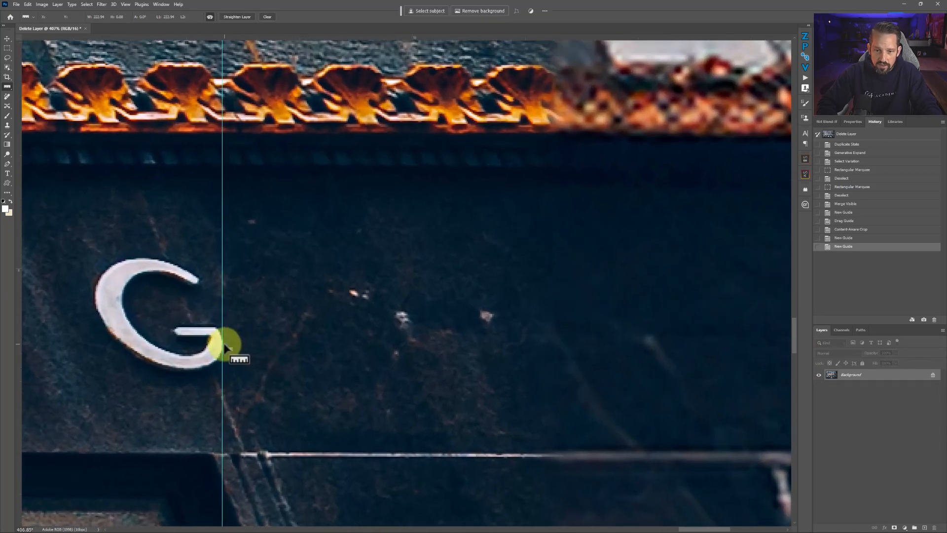
{"action": "left_click_drag", "start_coordinate": [229, 347], "coordinate": [474, 349]}
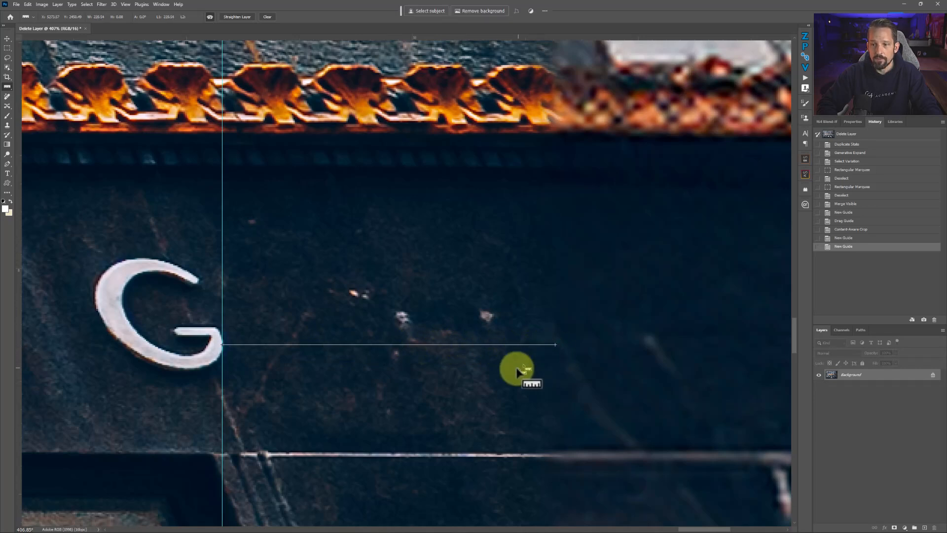
Step: Fit the image in view and place a third vertical guide at the outer end of the ruler line beyond the G
{"action": "right_click", "coordinate": [387, 310]}
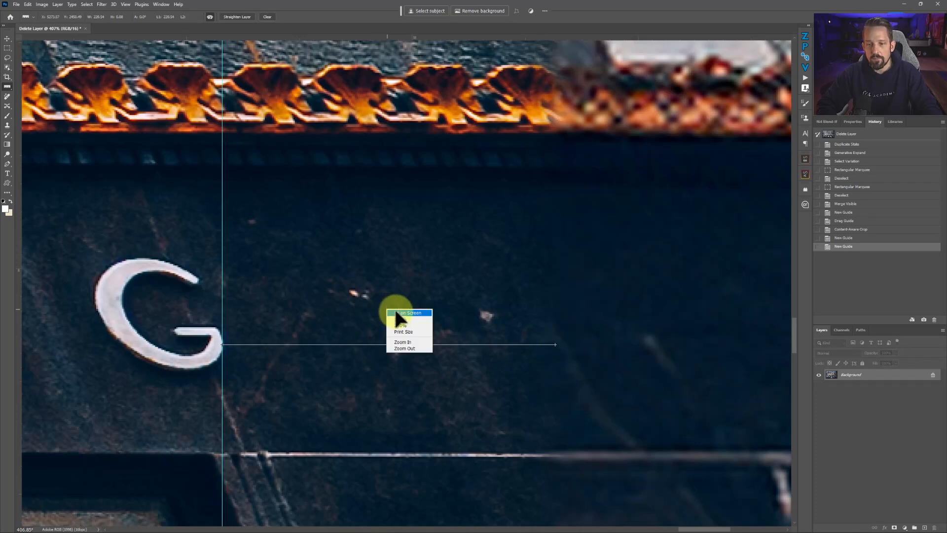
{"action": "left_click", "coordinate": [397, 312]}
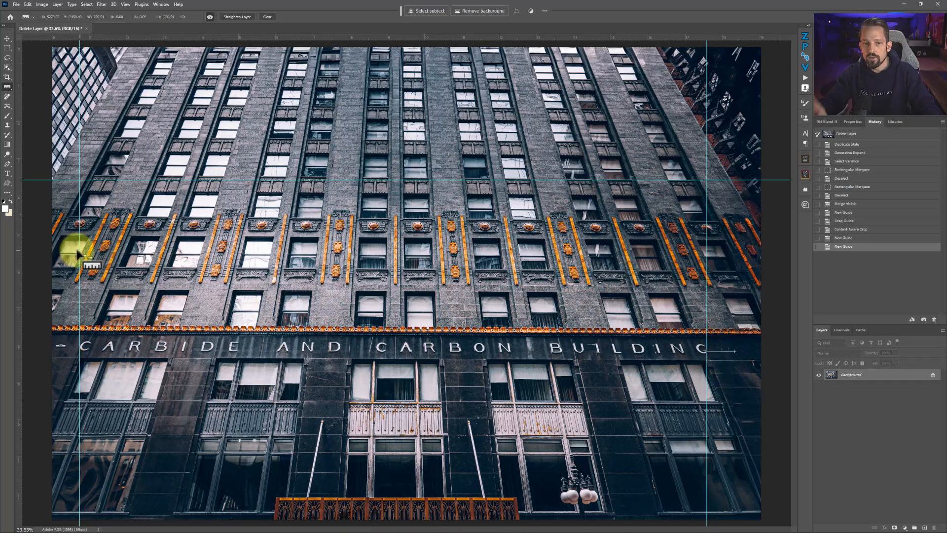
{"action": "left_click_drag", "start_coordinate": [19, 255], "coordinate": [737, 270]}
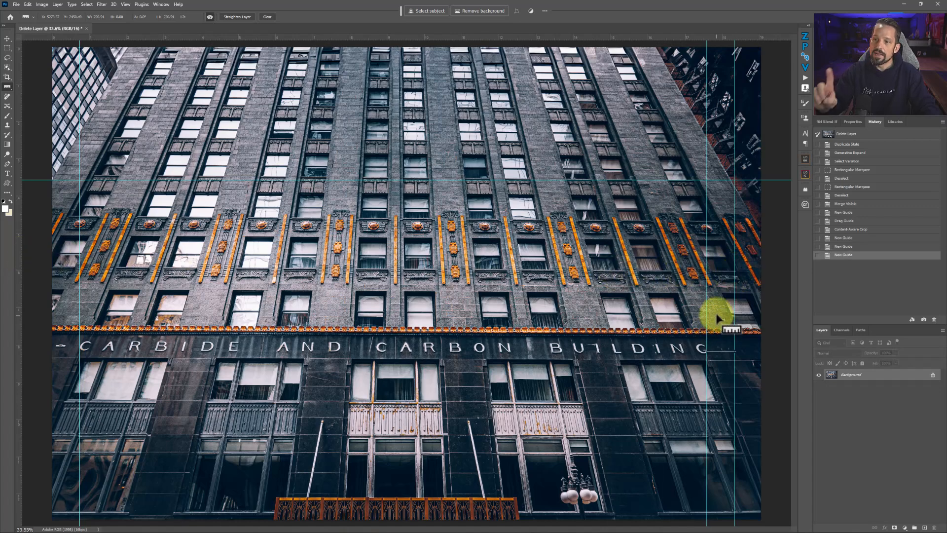
Step: Pull the crop frame's upper-right corner inward with the Crop Tool so its right border meets the outermost vertical guide
{"action": "key", "text": "c"}
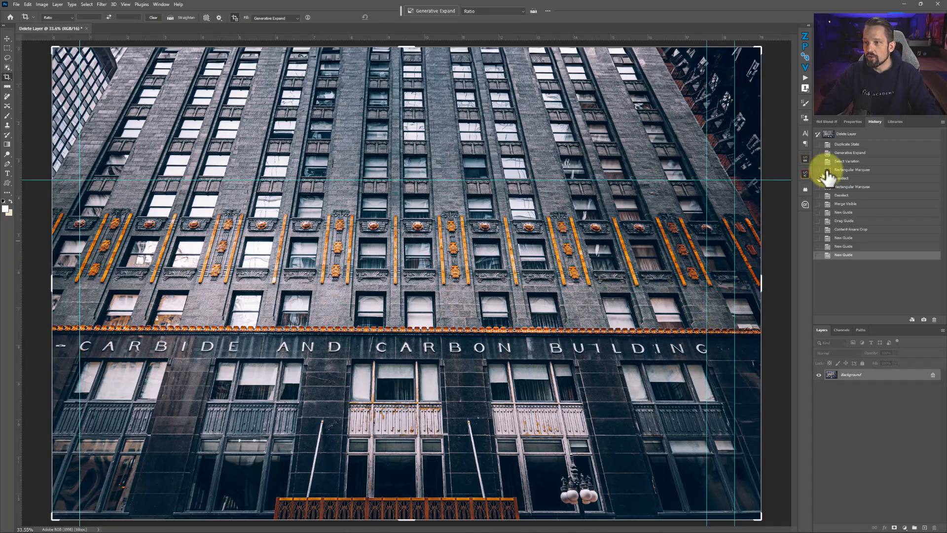
{"action": "left_click_drag", "start_coordinate": [760, 47], "coordinate": [754, 68]}
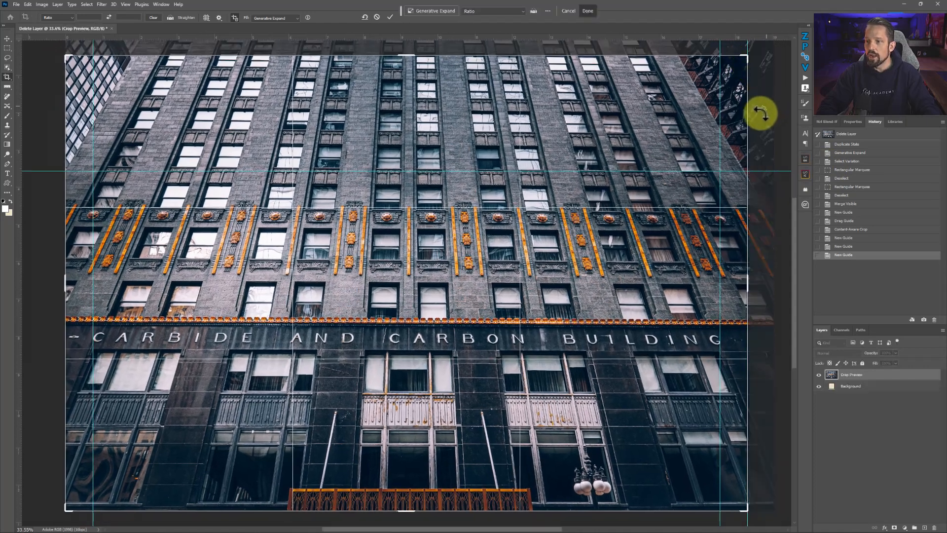